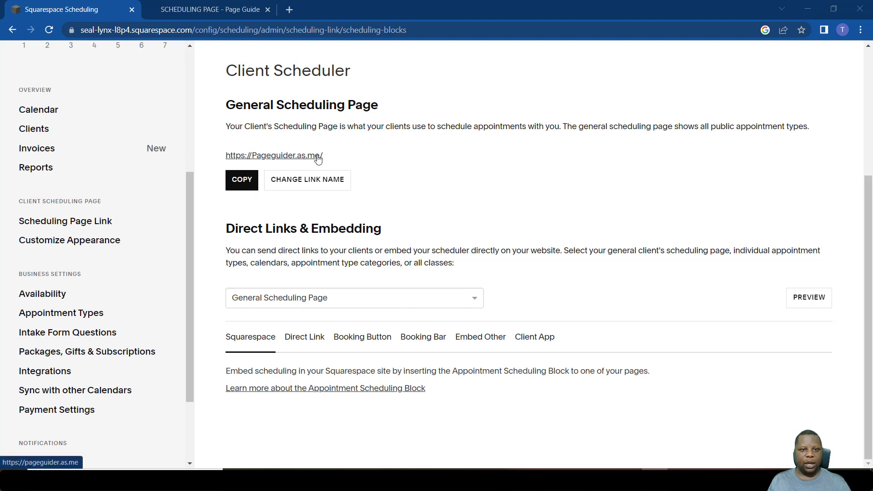
Keep General Scheduling Page selected and copy its scheduling page link.
{"action": "left_click", "coordinate": [324, 298]}
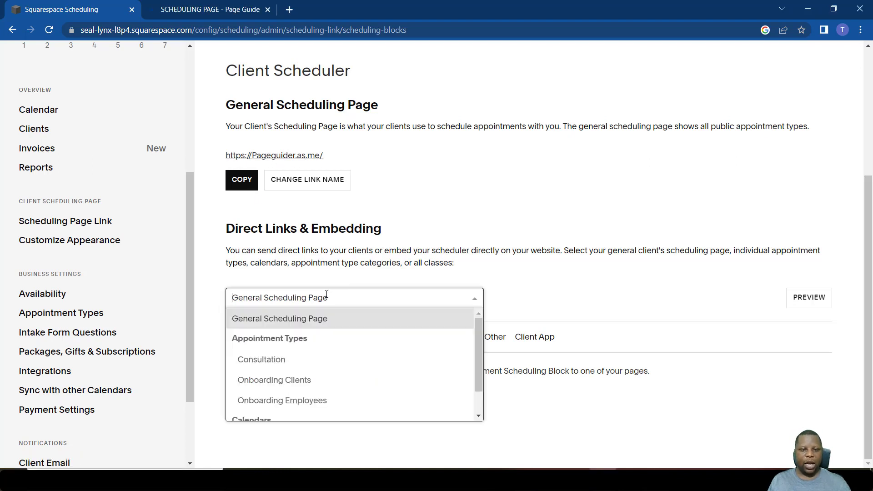
{"action": "scroll", "coordinate": [415, 349], "scroll_direction": "down", "scroll_amount": 1}
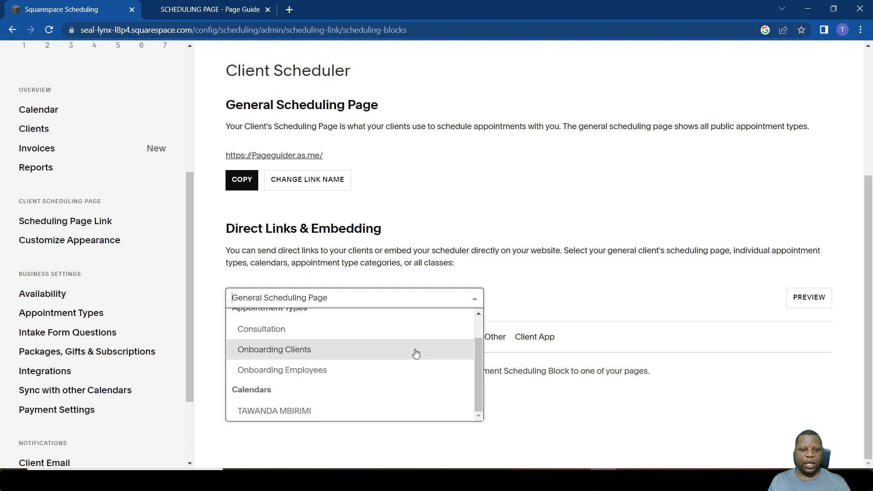
{"action": "scroll", "coordinate": [415, 351], "scroll_direction": "up", "scroll_amount": 1}
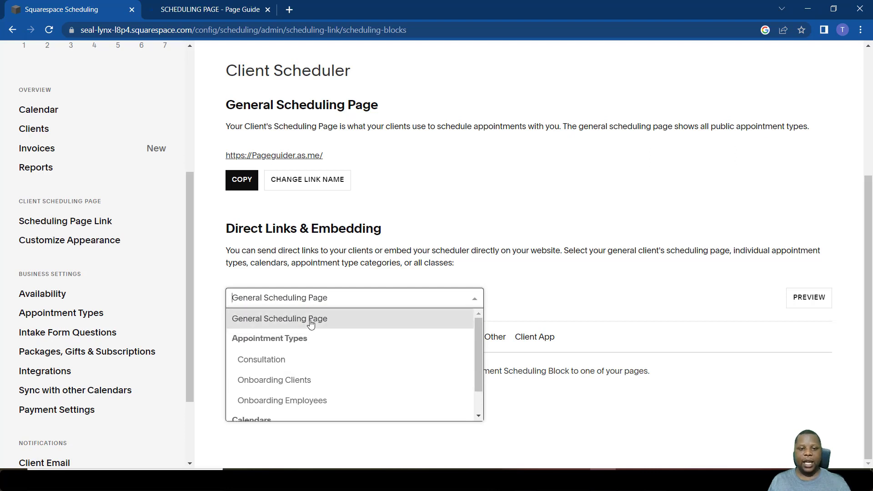
{"action": "left_click", "coordinate": [524, 292]}
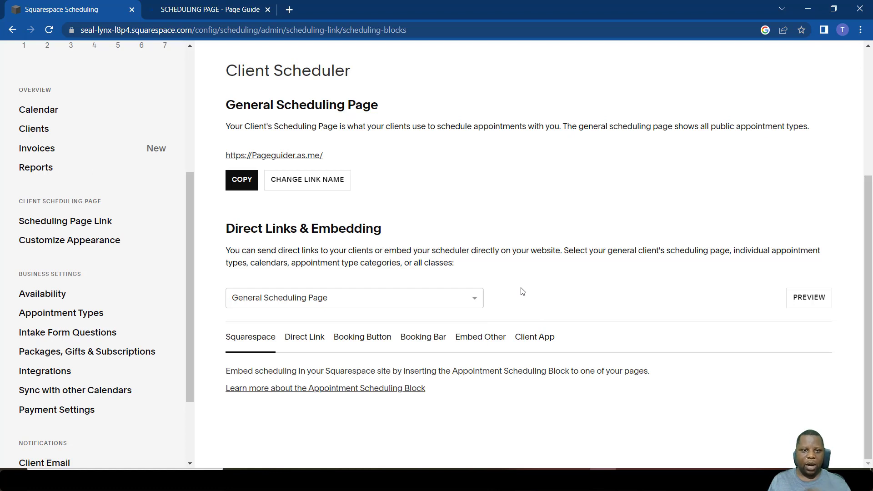
{"action": "left_click", "coordinate": [251, 187]}
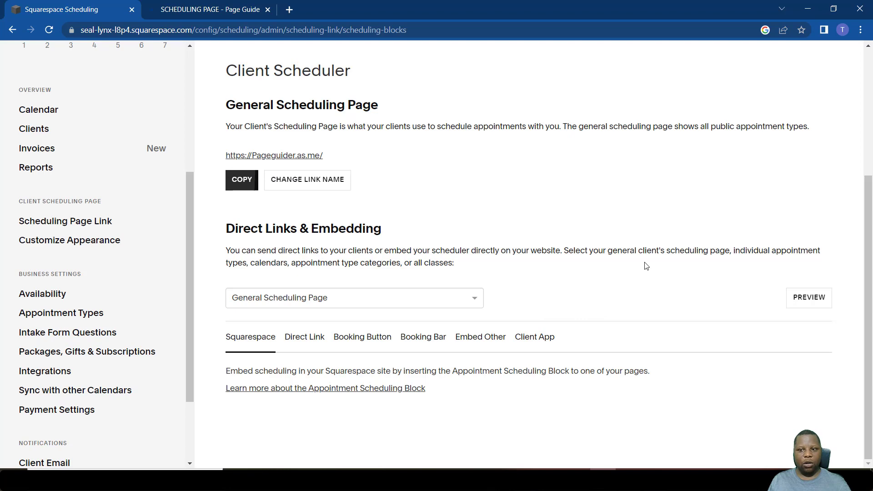
Open the live scheduling page, view the Consultation time slots, then close that tab.
{"action": "left_click", "coordinate": [795, 300]}
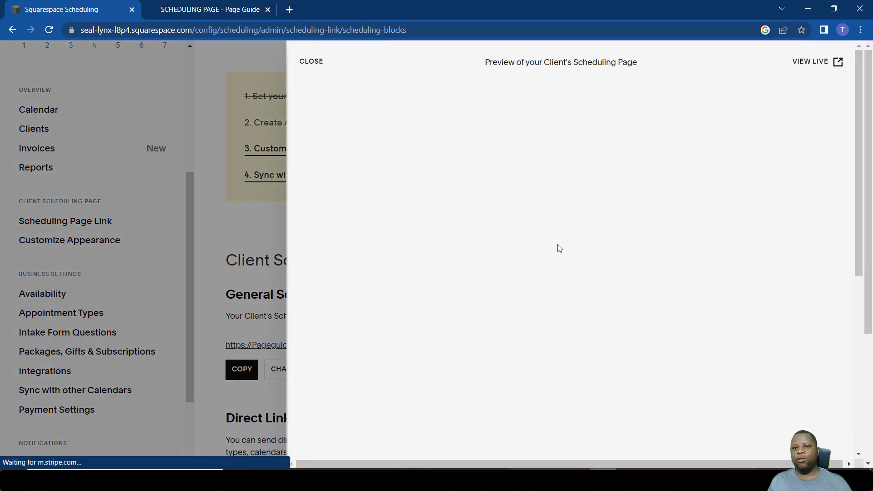
{"action": "left_click", "coordinate": [821, 67]}
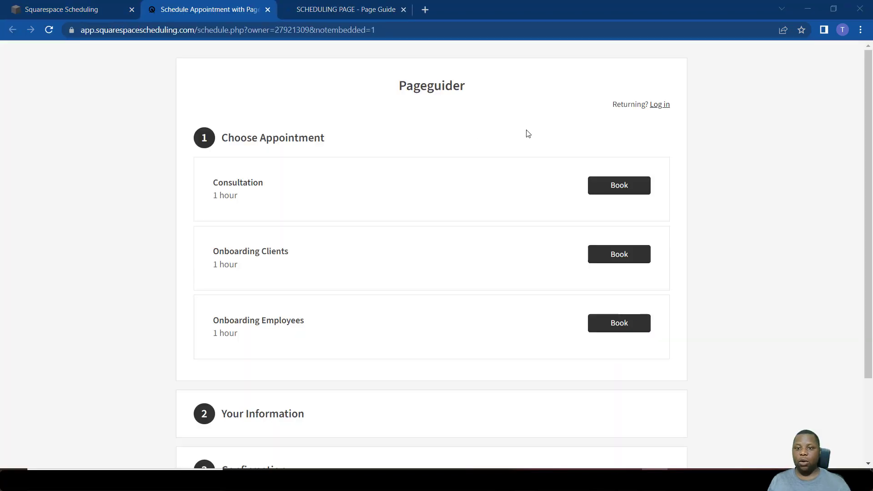
{"action": "left_click", "coordinate": [624, 187]}
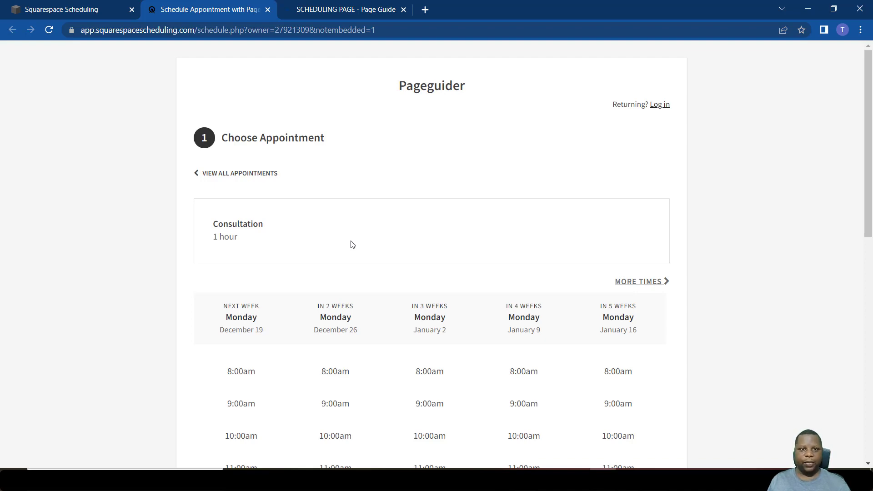
{"action": "key", "text": "ctrl+w"}
{"action": "scroll", "coordinate": [363, 164], "scroll_direction": "down", "scroll_amount": 3}
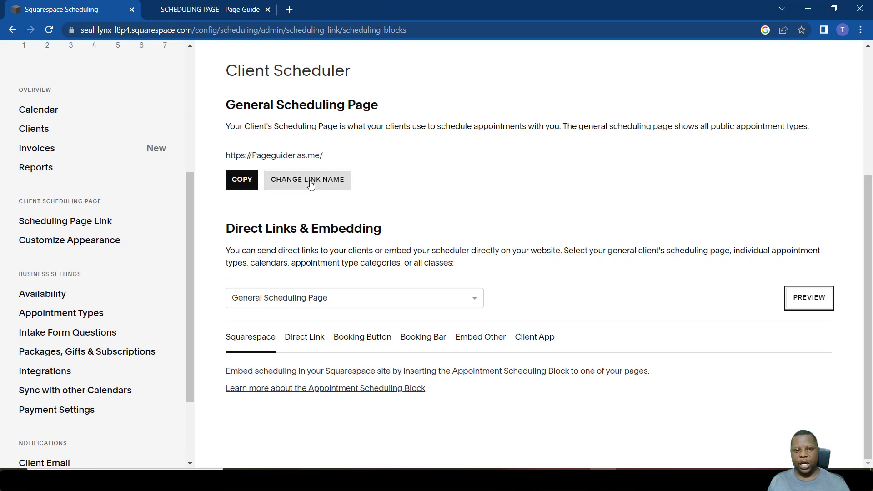
{"action": "left_click", "coordinate": [408, 306]}
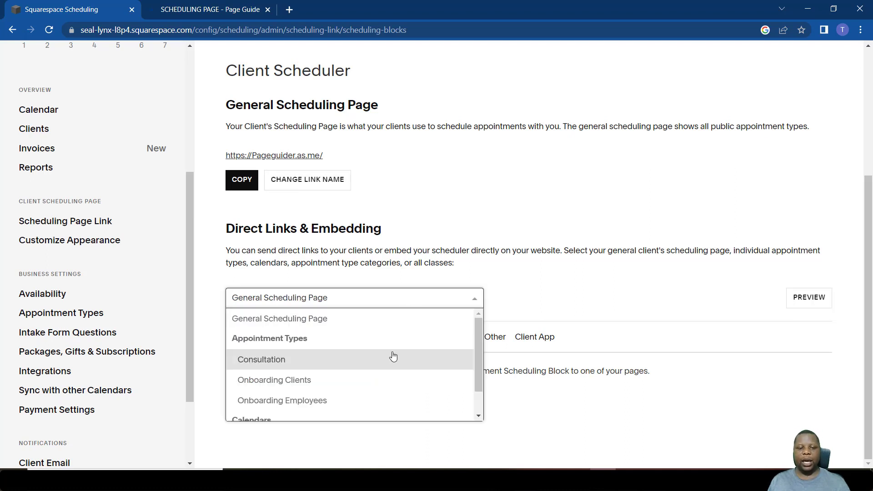
{"action": "left_click", "coordinate": [275, 362]}
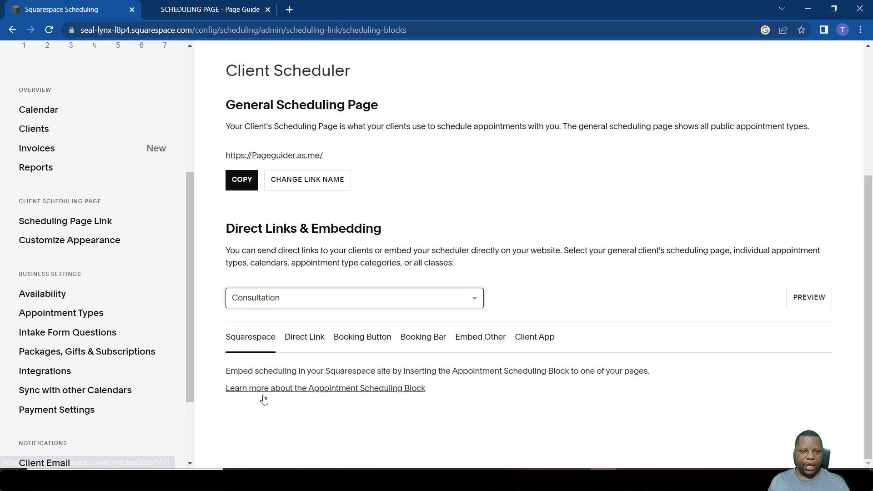
{"action": "left_click", "coordinate": [318, 338]}
{"action": "scroll", "coordinate": [326, 347], "scroll_direction": "down", "scroll_amount": 1}
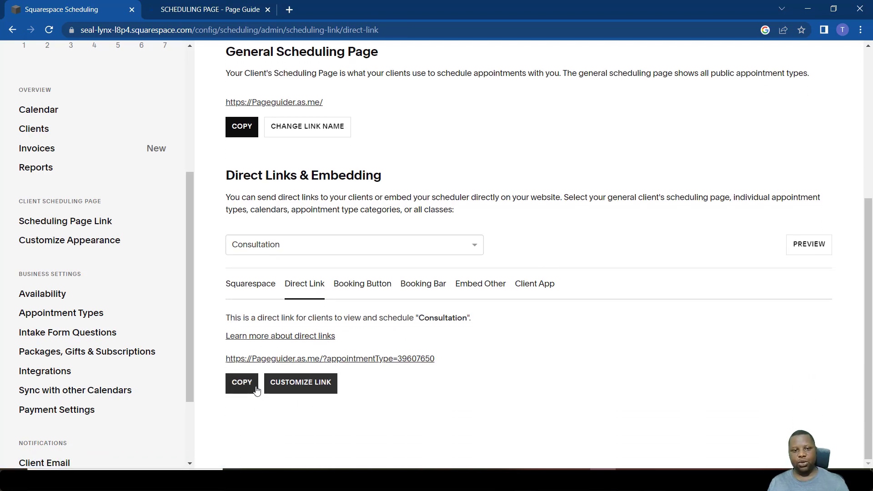
{"action": "left_click", "coordinate": [302, 247]}
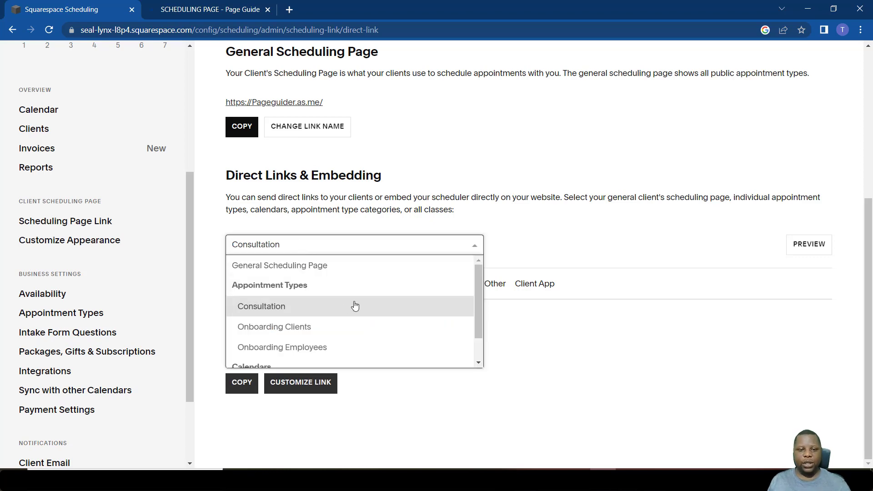
{"action": "scroll", "coordinate": [354, 314], "scroll_direction": "up", "scroll_amount": 2}
{"action": "scroll", "coordinate": [333, 309], "scroll_direction": "down", "scroll_amount": 1}
{"action": "left_click", "coordinate": [323, 320]}
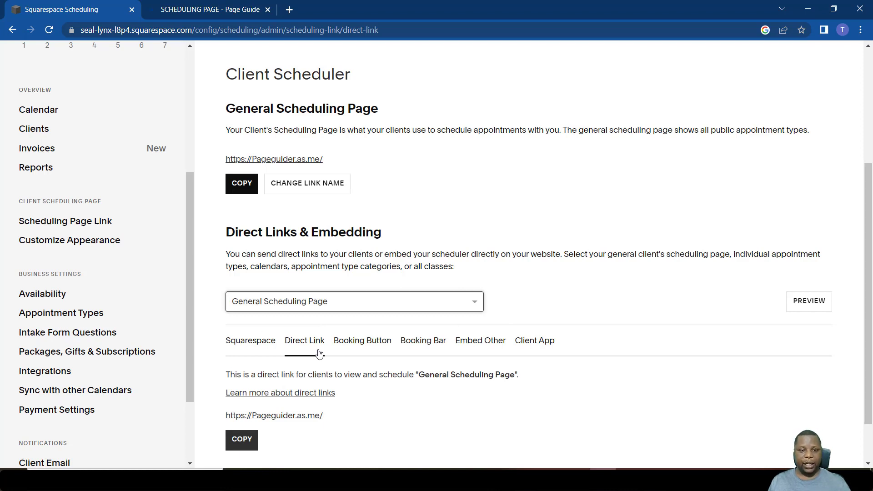
Copy the Booking Button embed code for General Scheduling Page from the embedding options.
{"action": "left_click", "coordinate": [253, 350]}
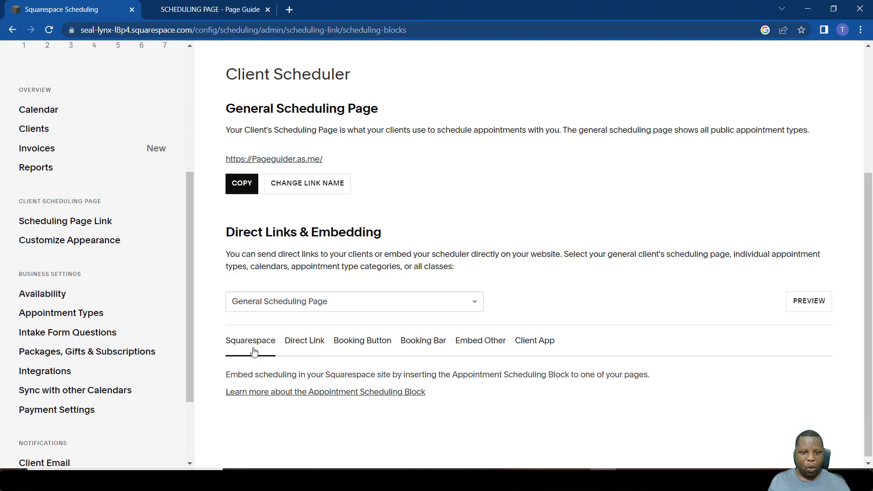
{"action": "left_click", "coordinate": [380, 349]}
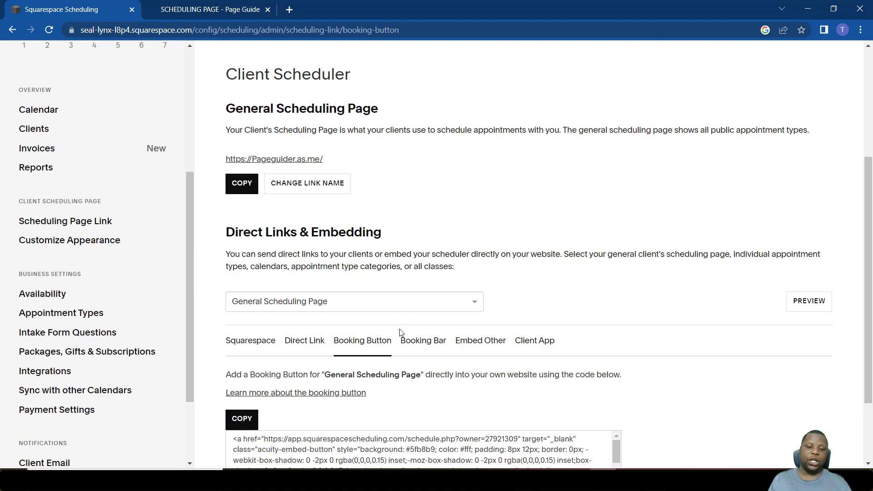
{"action": "scroll", "coordinate": [399, 332], "scroll_direction": "down", "scroll_amount": 1}
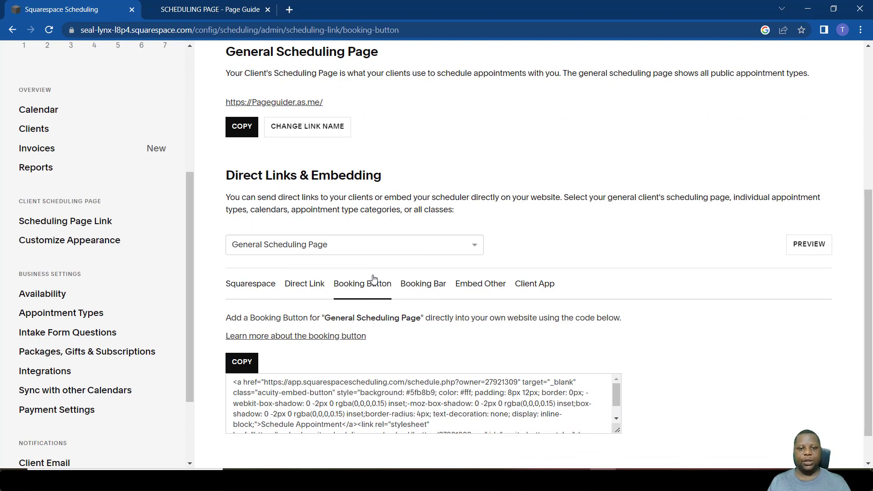
{"action": "scroll", "coordinate": [654, 418], "scroll_direction": "down", "scroll_amount": 1}
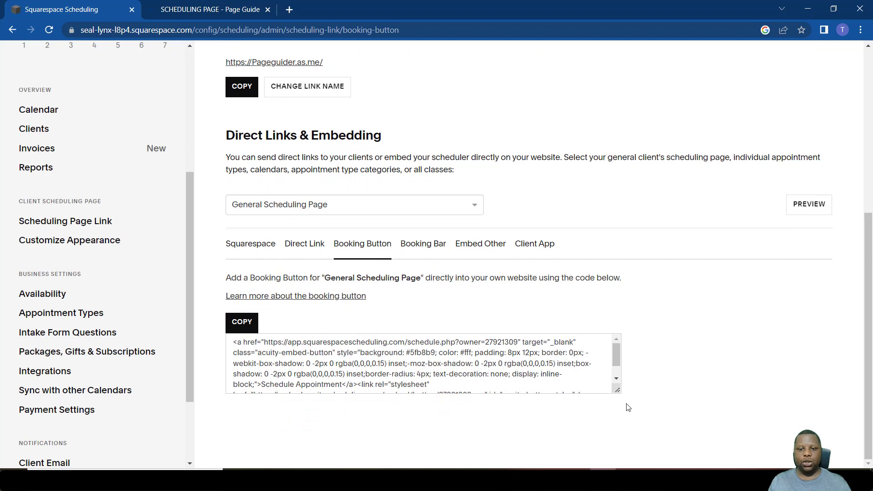
{"action": "left_click", "coordinate": [246, 324]}
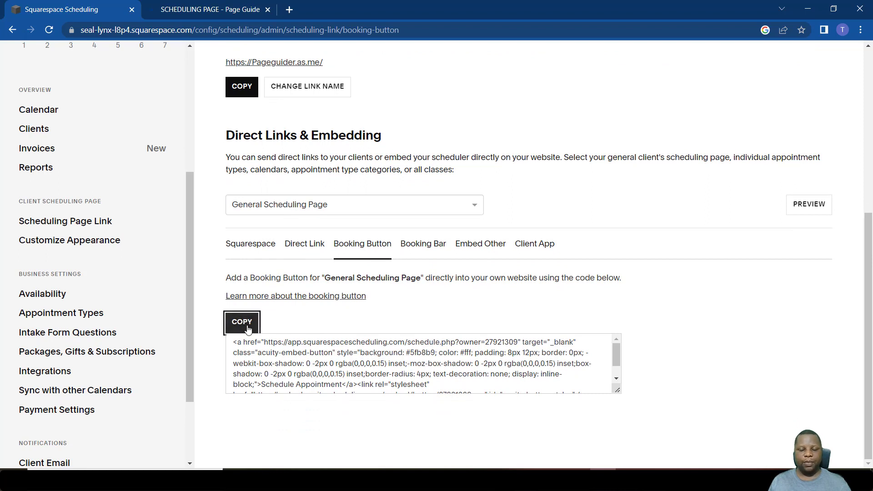
Paste the booking button code into a Custom HTML block on SCHEDULING PAGE and preview it.
{"action": "mouse_move", "coordinate": [525, 479]}
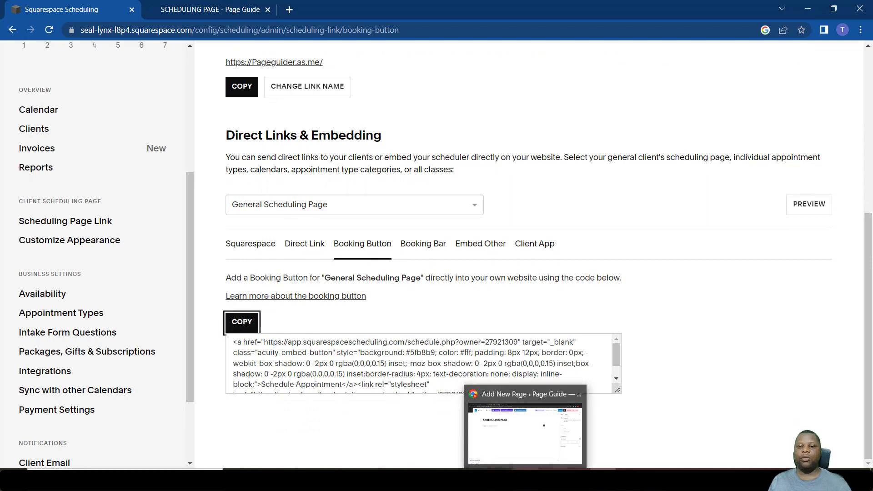
{"action": "left_click", "coordinate": [525, 427]}
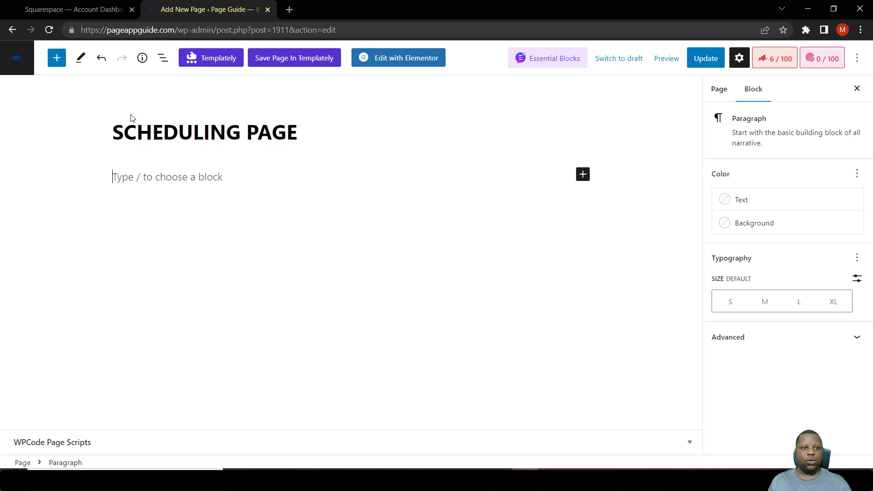
{"action": "left_click", "coordinate": [583, 175]}
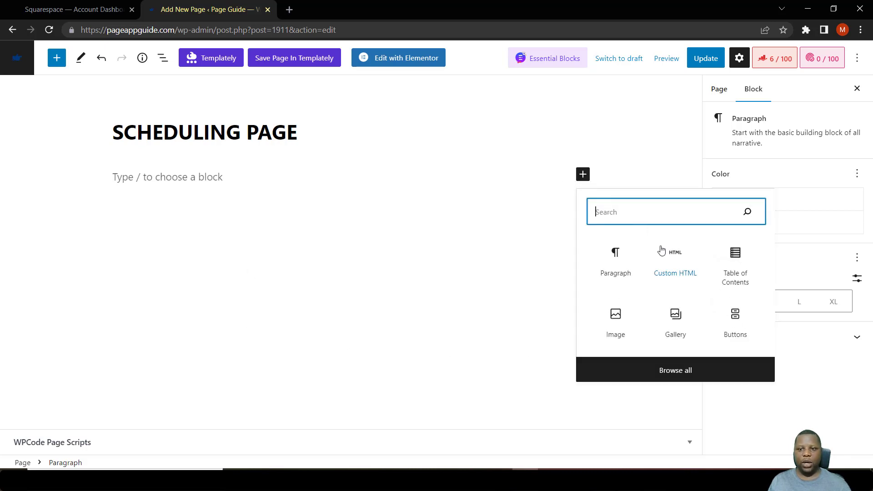
{"action": "left_click", "coordinate": [679, 277]}
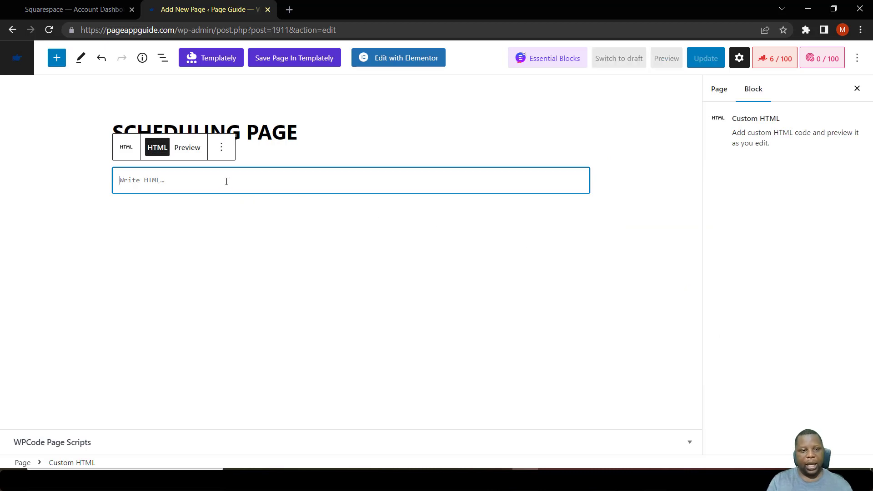
{"action": "key", "text": "ctrl+v"}
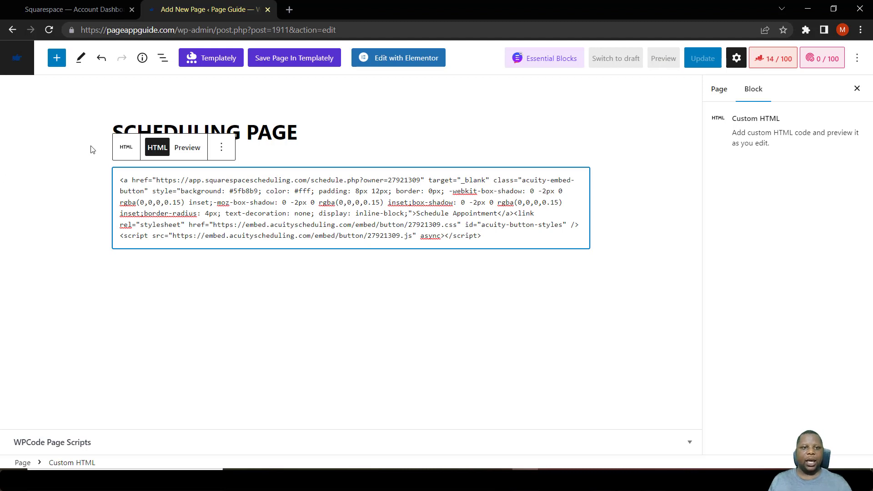
{"action": "left_click", "coordinate": [193, 150]}
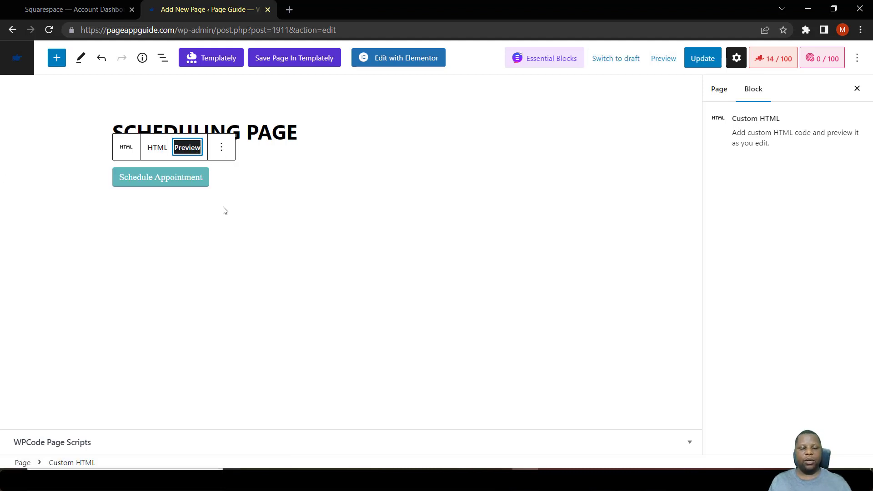
{"action": "left_click", "coordinate": [262, 234]}
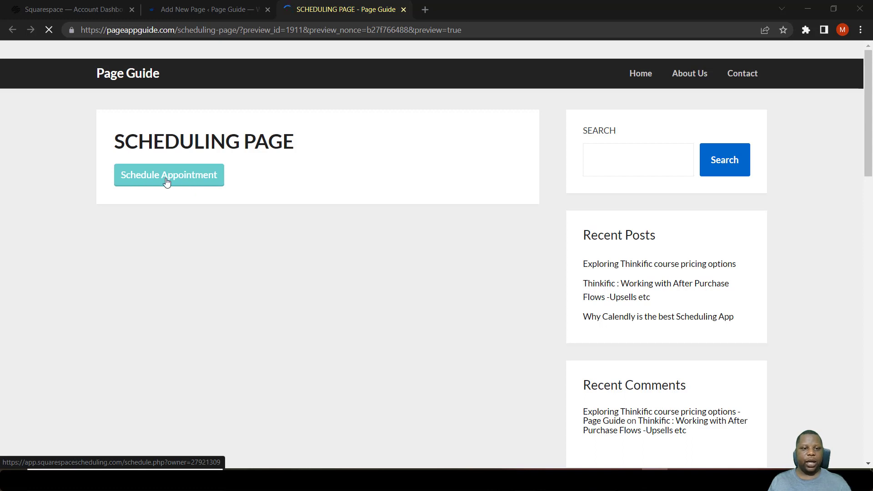
Use the Schedule Appointment button to check Consultation, then view Onboarding Employees time slots.
{"action": "left_click", "coordinate": [166, 181]}
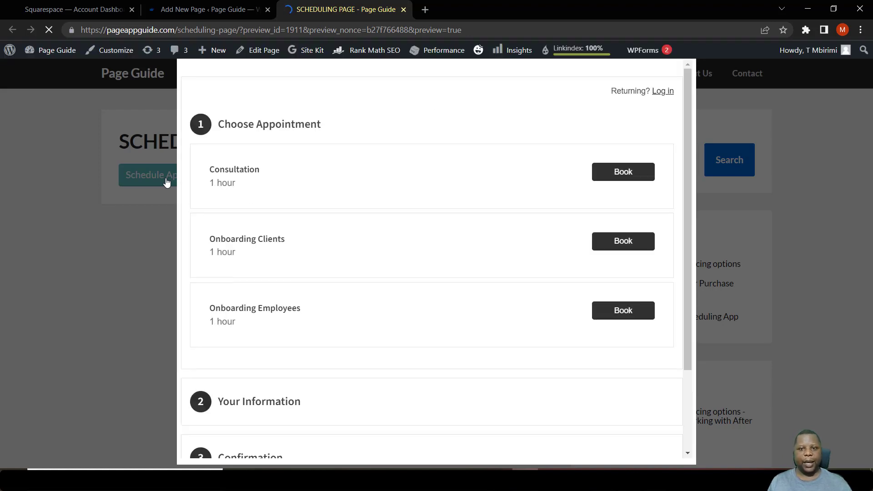
{"action": "left_click", "coordinate": [632, 172]}
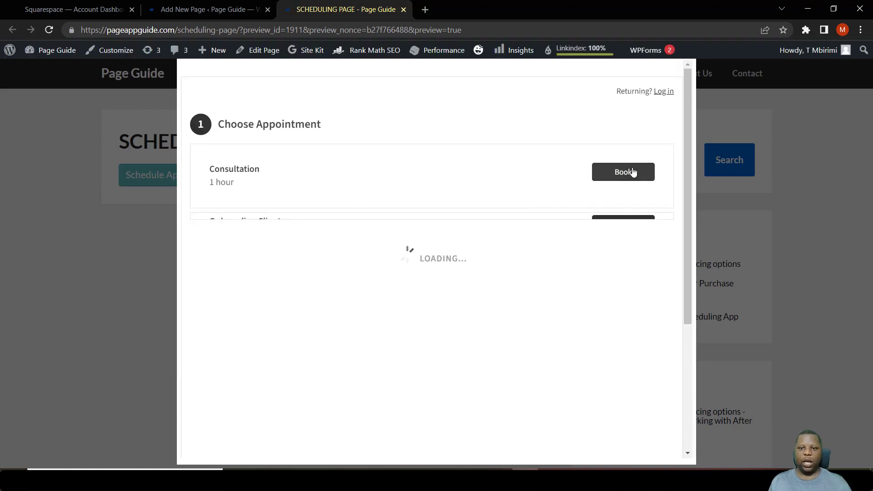
{"action": "left_click", "coordinate": [194, 159]}
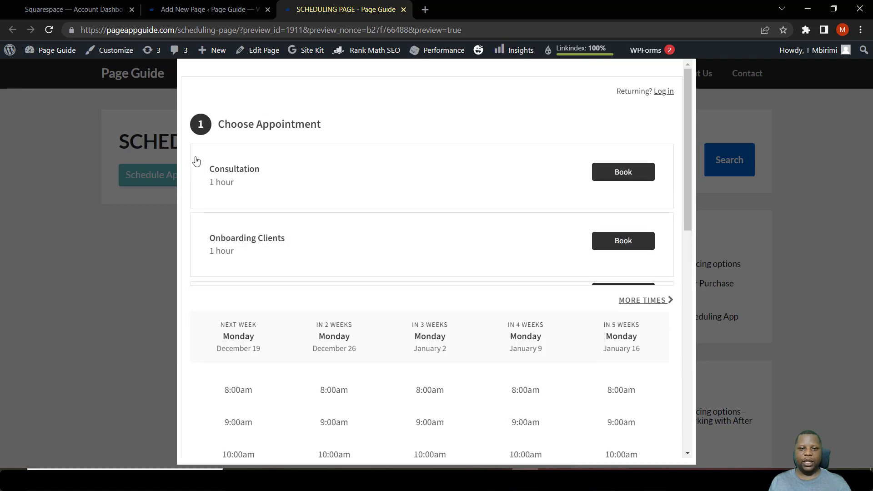
{"action": "scroll", "coordinate": [255, 247], "scroll_direction": "down", "scroll_amount": 1}
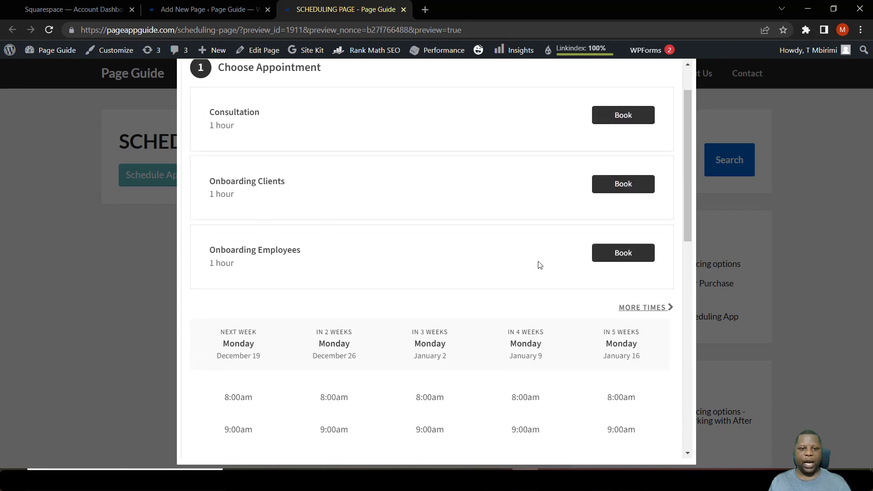
{"action": "left_click", "coordinate": [621, 253]}
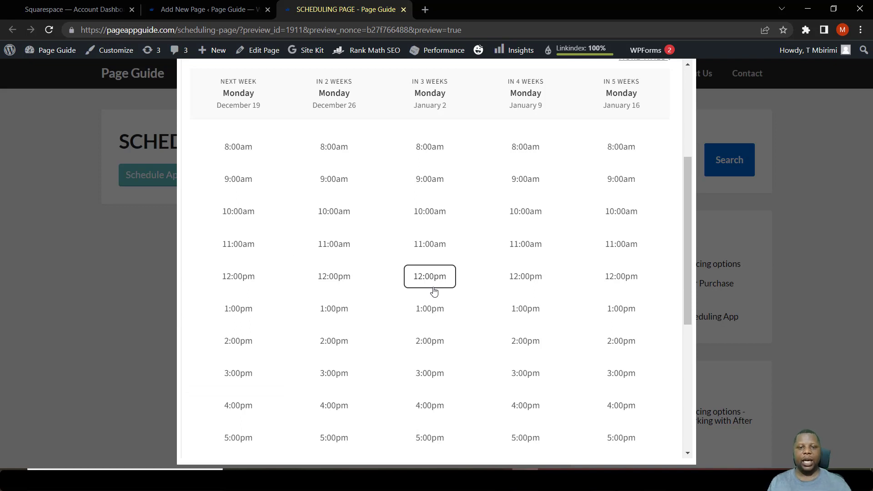
{"action": "scroll", "coordinate": [434, 292], "scroll_direction": "up", "scroll_amount": 1}
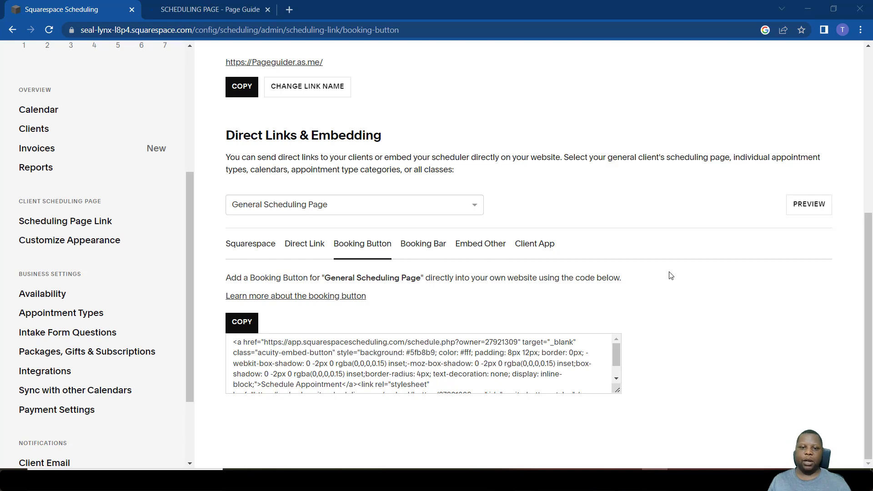
Copy the Booking Bar embed code for General Scheduling Page.
{"action": "left_click", "coordinate": [429, 247]}
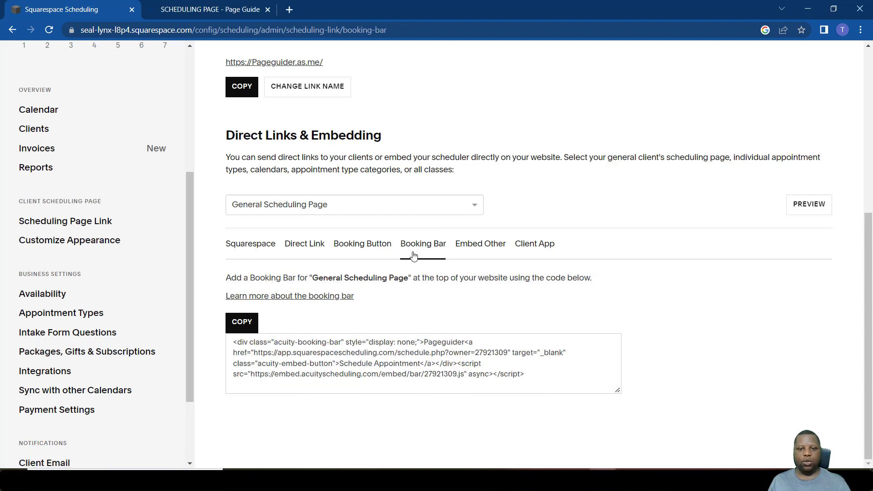
{"action": "left_click", "coordinate": [251, 326]}
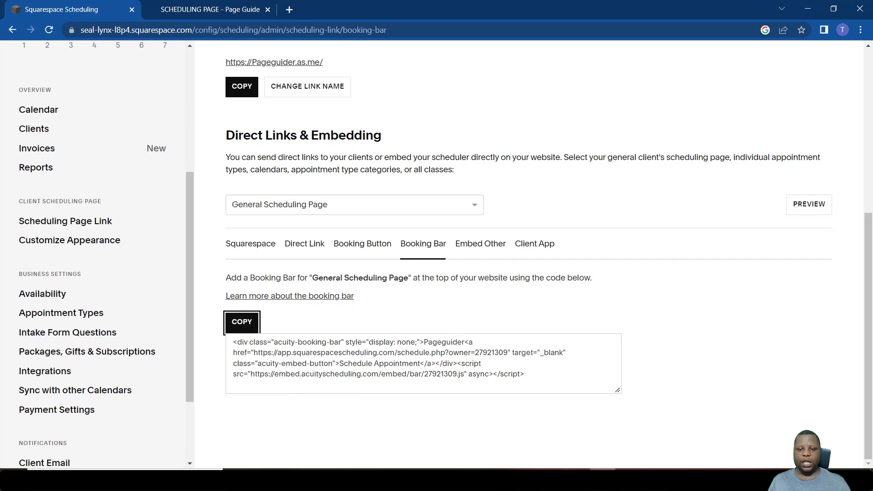
{"action": "mouse_move", "coordinate": [603, 479]}
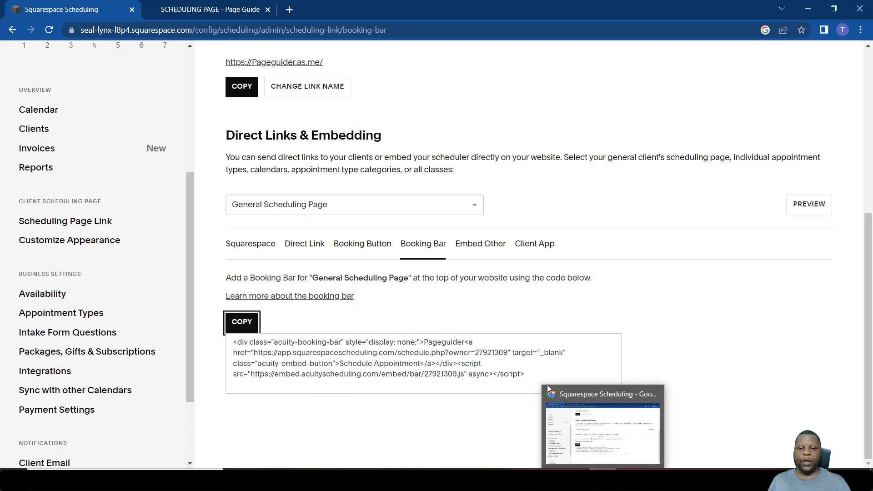
Paste the booking bar code into a new Custom HTML block on SCHEDULING PAGE and preview it.
{"action": "left_click", "coordinate": [525, 432]}
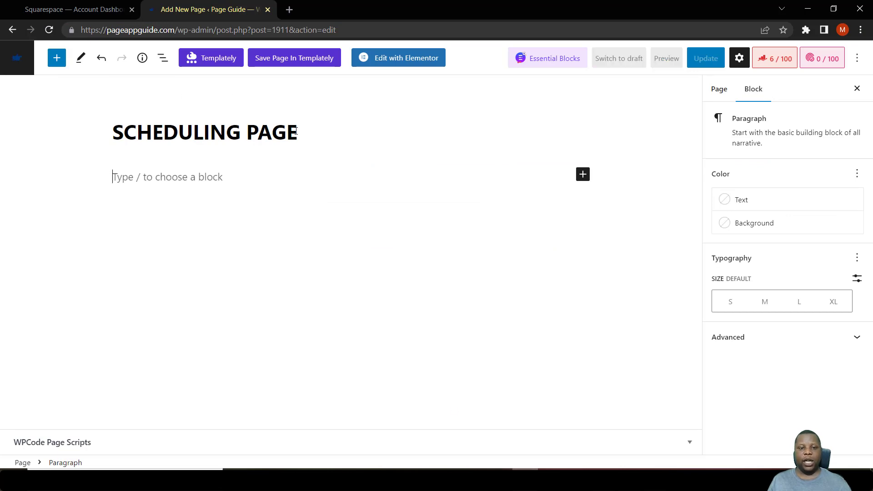
{"action": "left_click", "coordinate": [582, 174]}
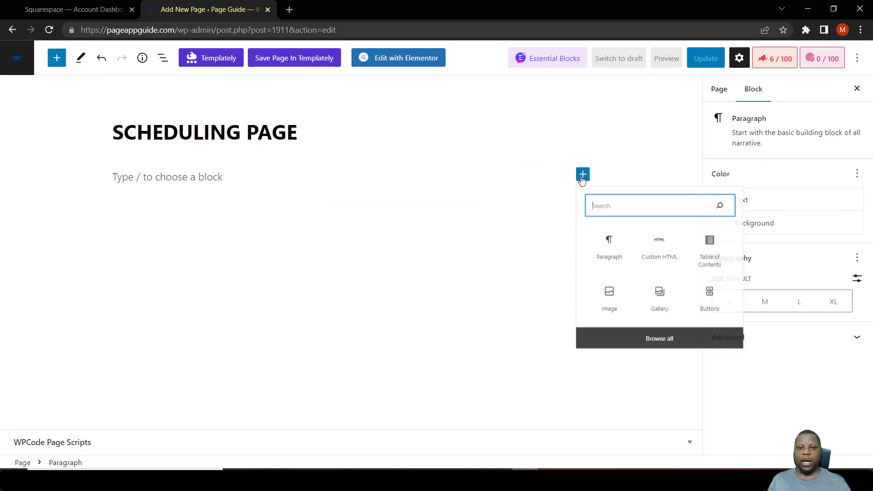
{"action": "left_click", "coordinate": [668, 265]}
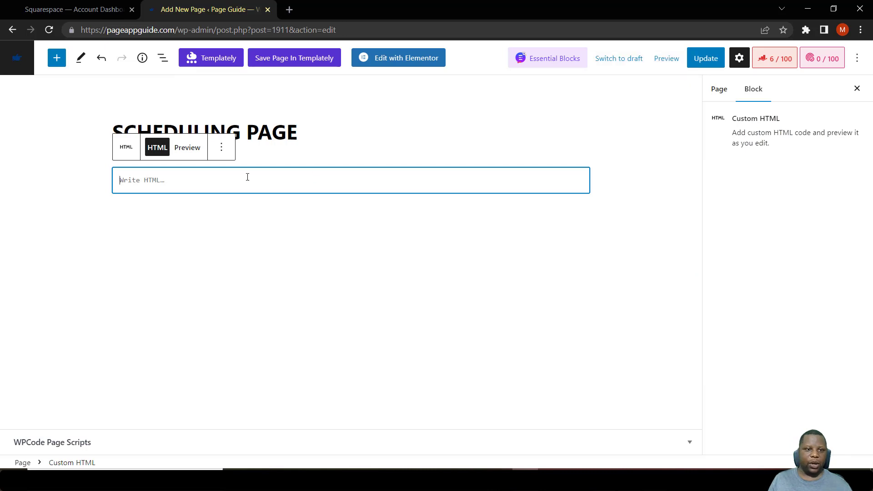
{"action": "key", "text": "ctrl+v"}
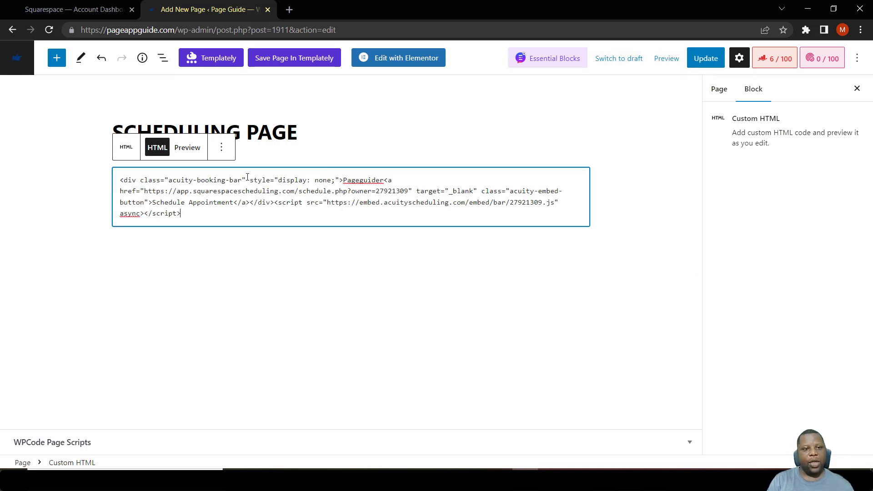
{"action": "left_click", "coordinate": [183, 154]}
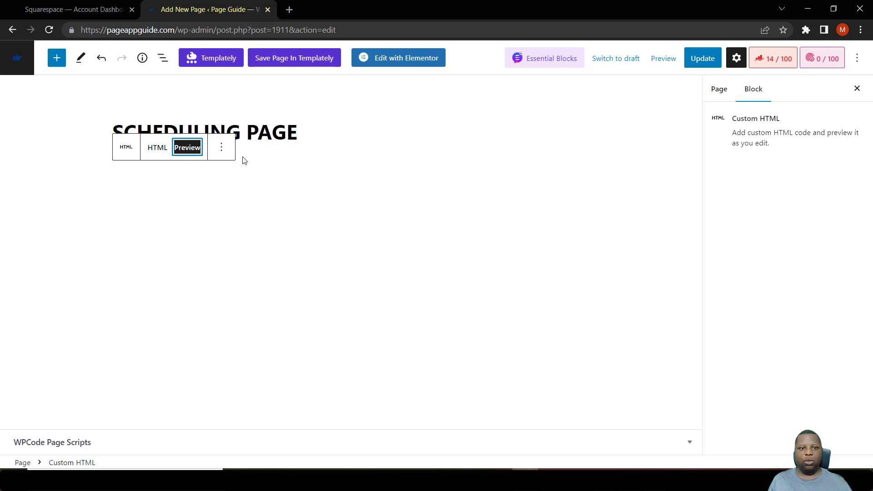
On the live Scheduling Page, open and close the booking bar's pop-up scheduler.
{"action": "mouse_move", "coordinate": [602, 480]}
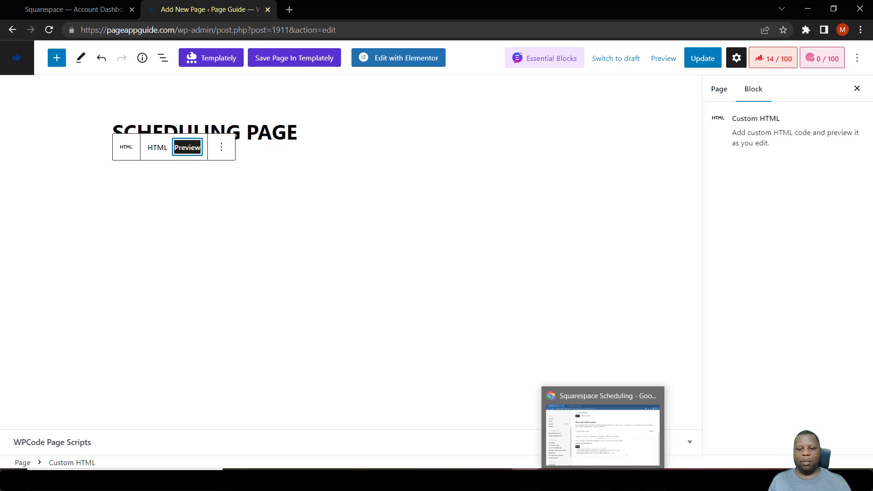
{"action": "left_click", "coordinate": [603, 432]}
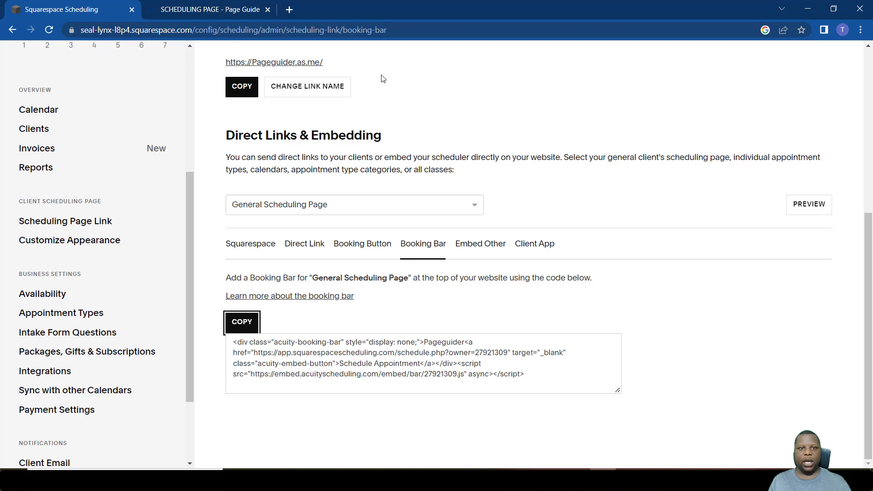
{"action": "left_click", "coordinate": [172, 6]}
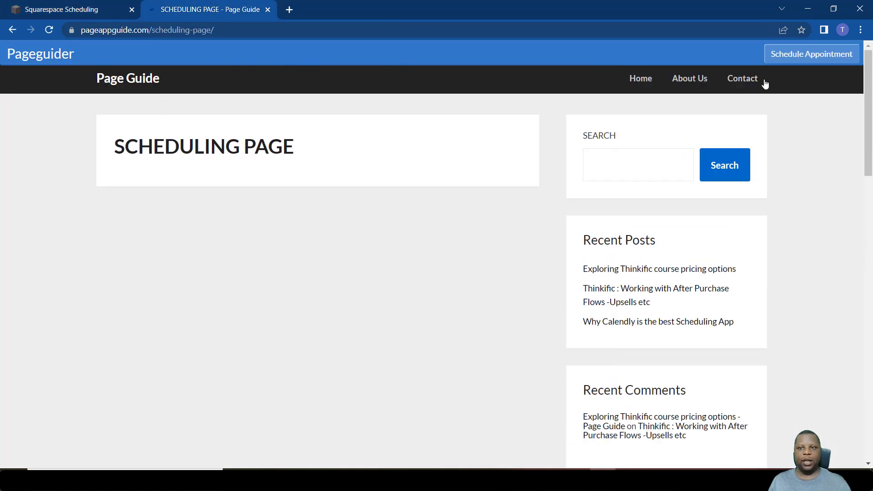
{"action": "scroll", "coordinate": [769, 80], "scroll_direction": "down", "scroll_amount": 5}
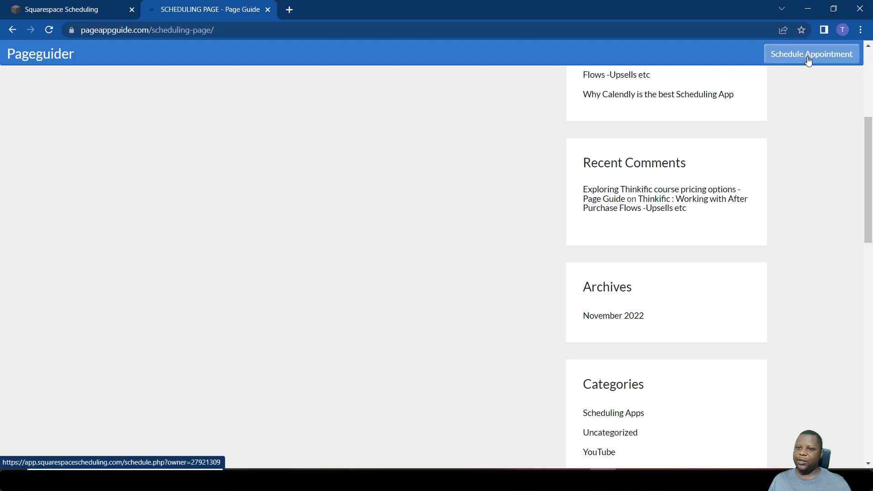
{"action": "left_click", "coordinate": [809, 61]}
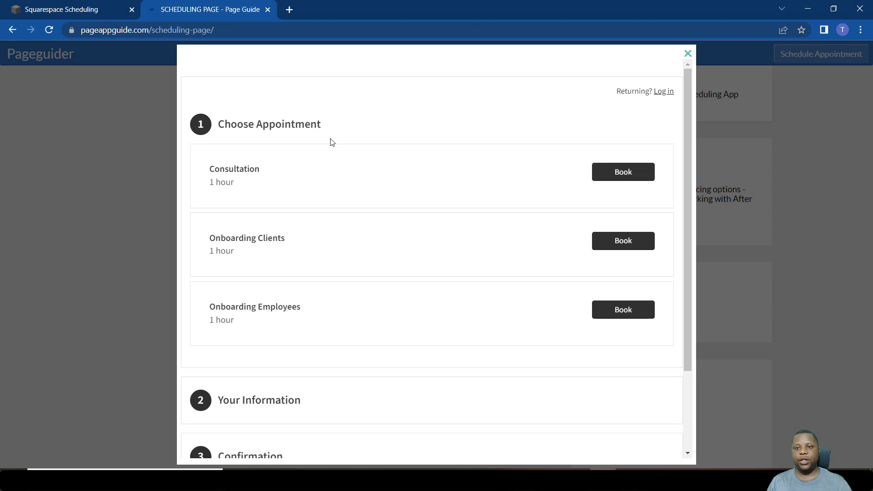
{"action": "left_click", "coordinate": [687, 54]}
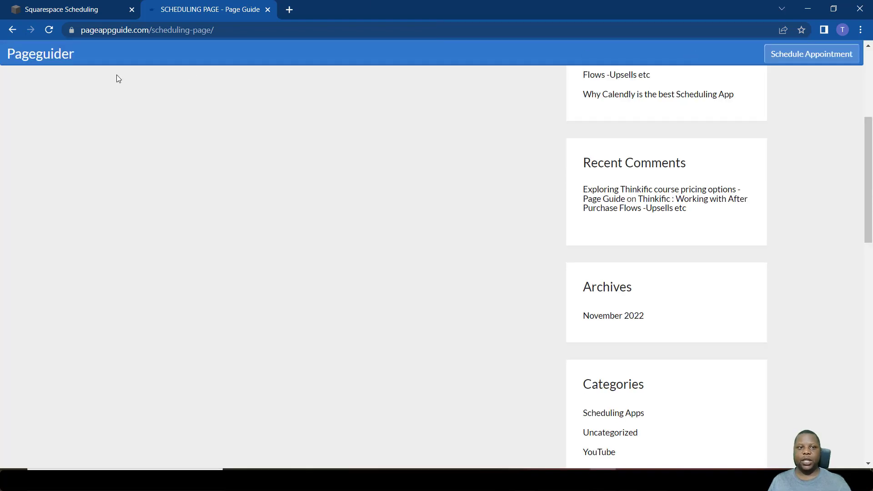
{"action": "scroll", "coordinate": [809, 59], "scroll_direction": "down", "scroll_amount": 8}
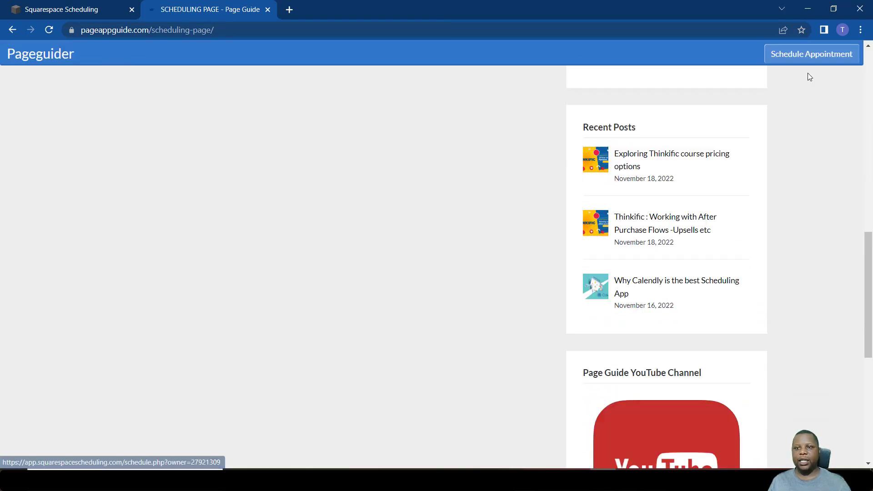
{"action": "scroll", "coordinate": [809, 77], "scroll_direction": "down", "scroll_amount": 5}
{"action": "scroll", "coordinate": [803, 73], "scroll_direction": "up", "scroll_amount": 15}
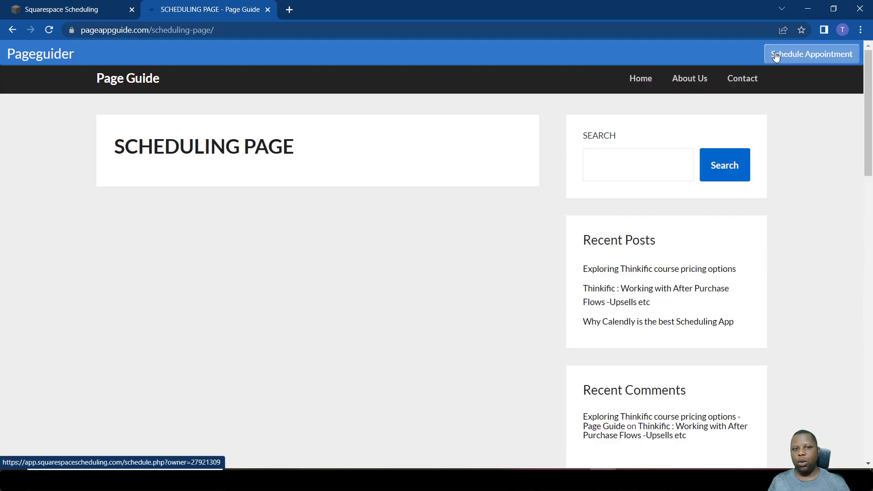
{"action": "key", "text": "ctrl+1"}
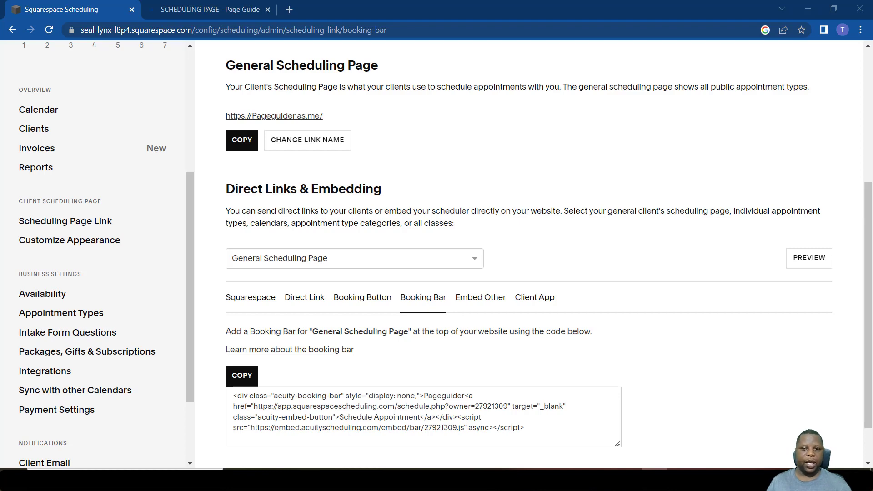
Copy the Embed Other iframe code for General Scheduling Page (100% width, 800 height).
{"action": "left_click", "coordinate": [473, 300]}
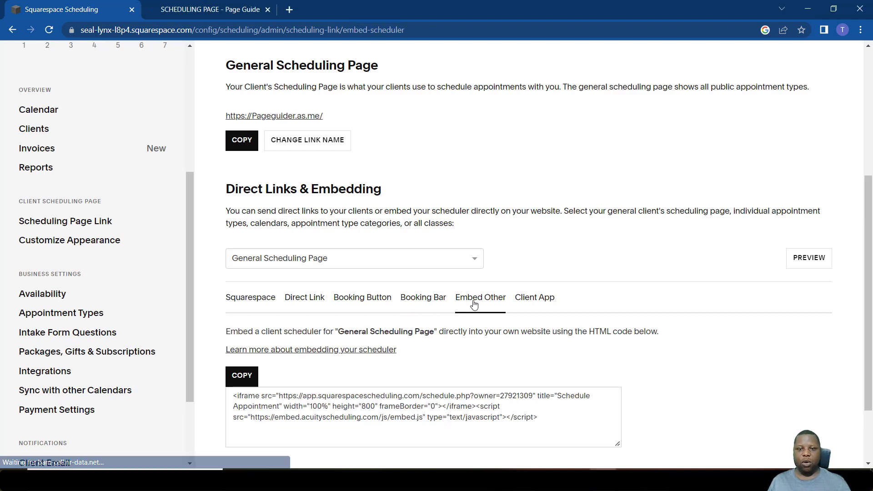
{"action": "left_click", "coordinate": [255, 265]}
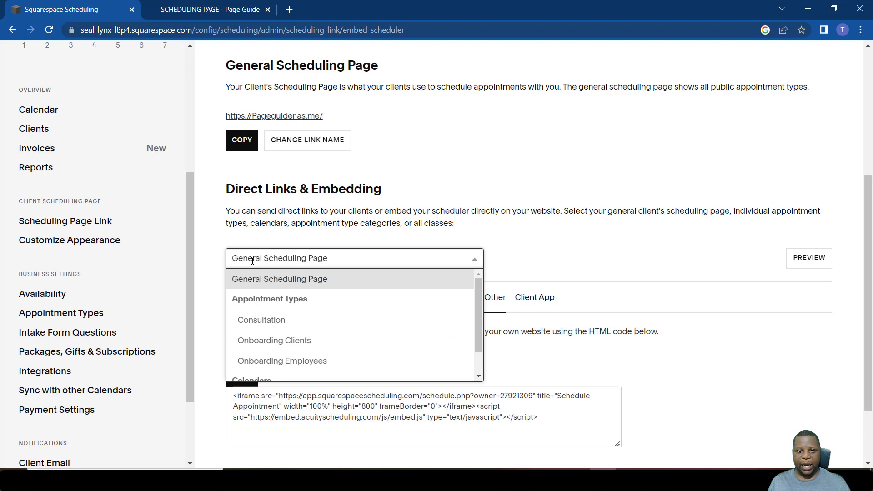
{"action": "left_click", "coordinate": [268, 286]}
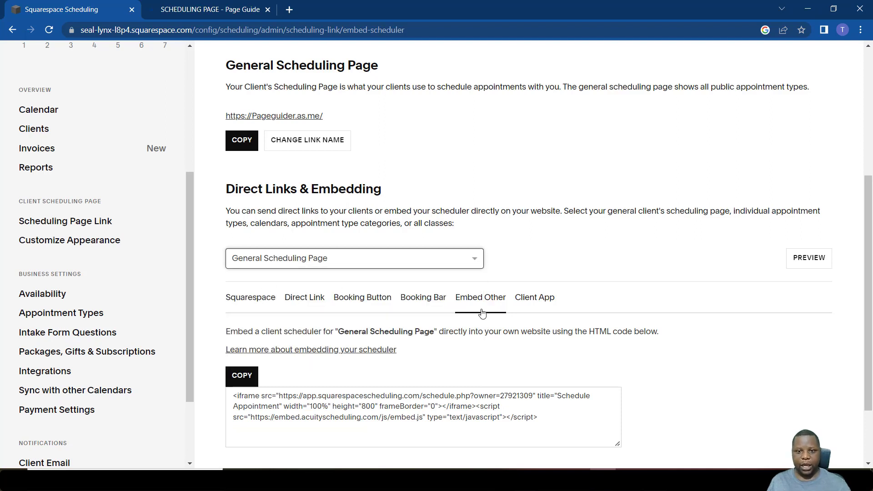
{"action": "left_click", "coordinate": [251, 383]}
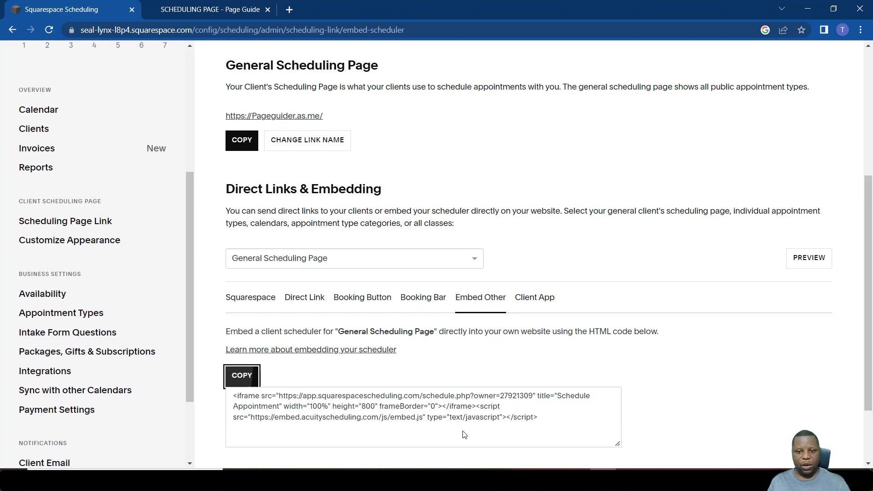
Add a Custom HTML block with the inline scheduler code and preview it in the editor.
{"action": "key", "text": "alt+Tab"}
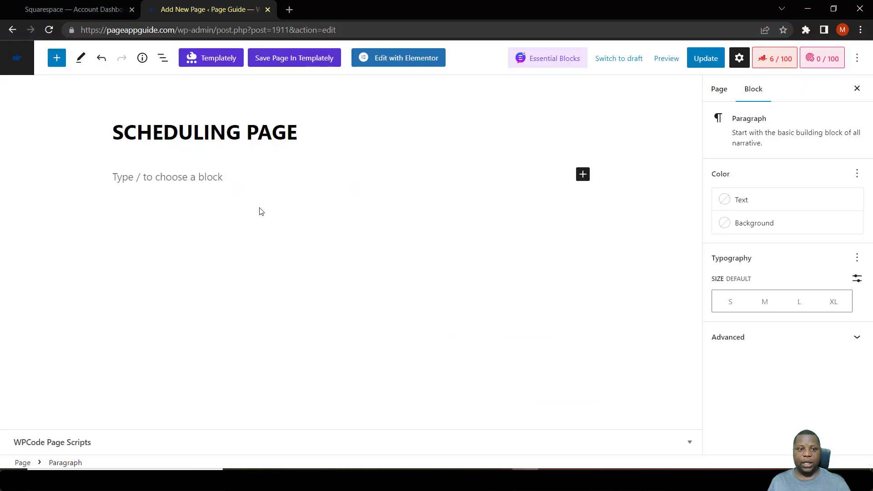
{"action": "left_click", "coordinate": [585, 179]}
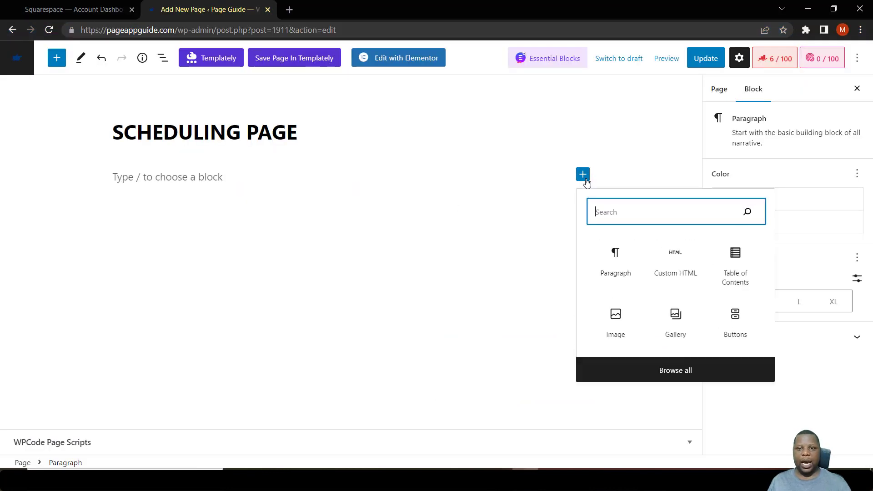
{"action": "left_click", "coordinate": [676, 278]}
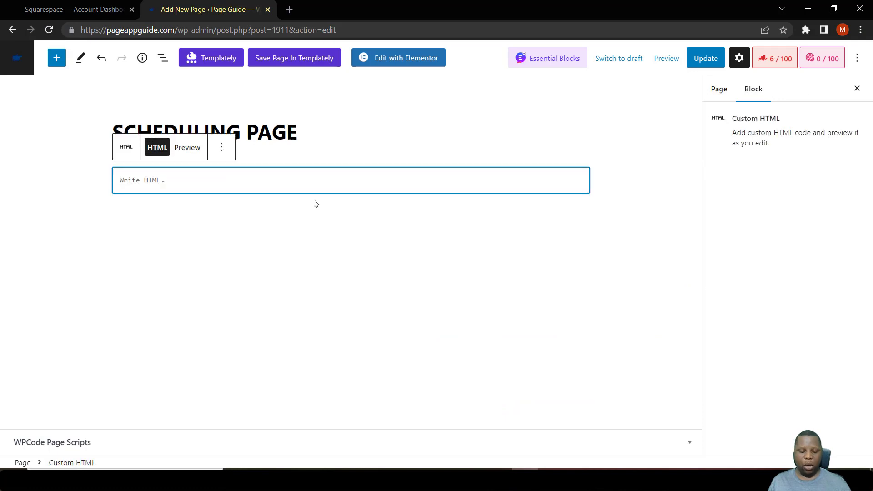
{"action": "key", "text": "ctrl+v"}
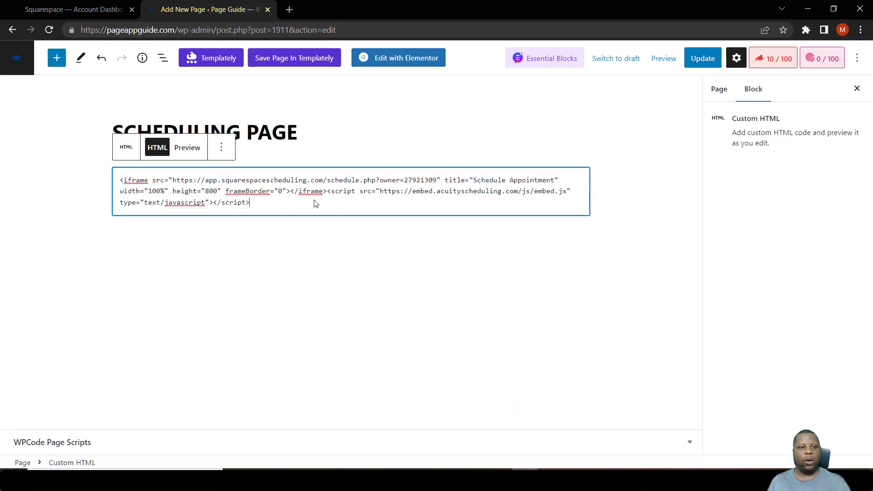
{"action": "left_click", "coordinate": [187, 150]}
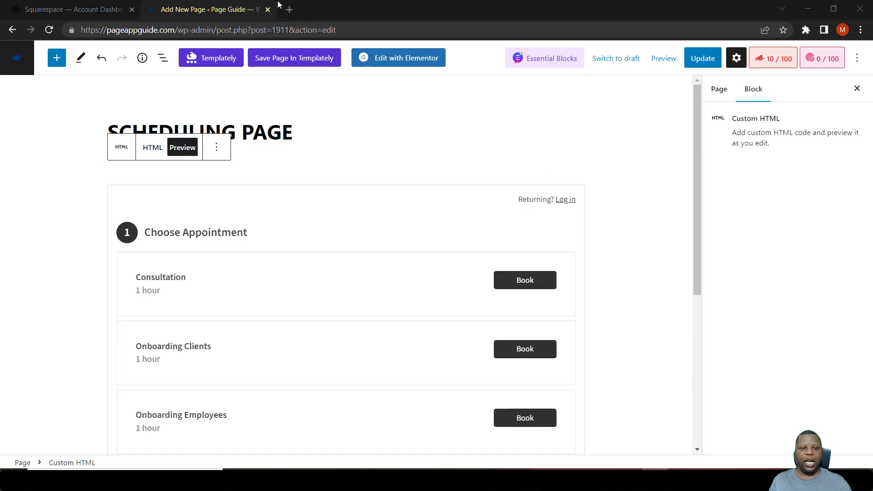
{"action": "scroll", "coordinate": [423, 180], "scroll_direction": "down", "scroll_amount": 5}
{"action": "scroll", "coordinate": [425, 181], "scroll_direction": "up", "scroll_amount": 5}
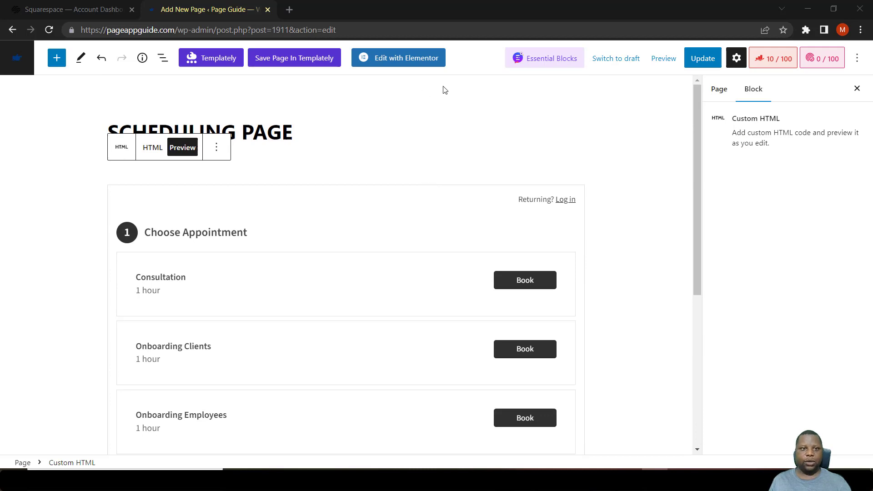
Preview the page in a new tab and test booking a Consultation appointment.
{"action": "left_click", "coordinate": [667, 63]}
{"action": "left_click", "coordinate": [641, 105]}
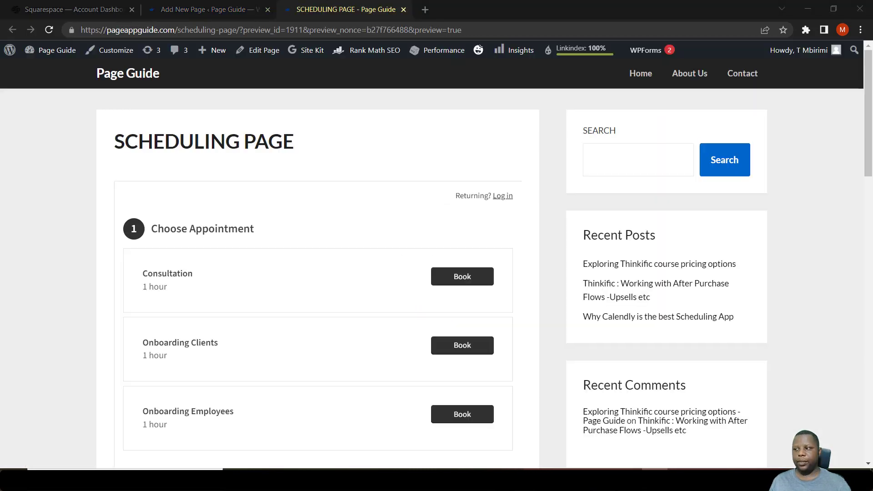
{"action": "scroll", "coordinate": [432, 254], "scroll_direction": "down", "scroll_amount": 5}
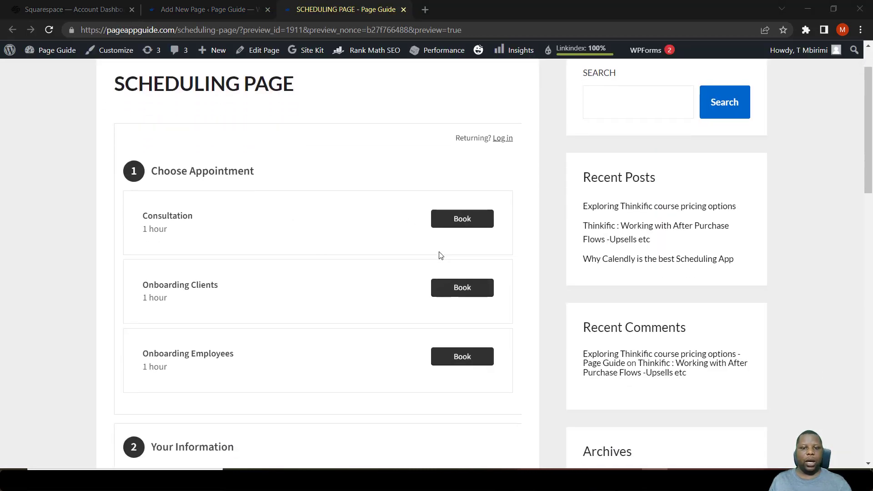
{"action": "scroll", "coordinate": [429, 260], "scroll_direction": "up", "scroll_amount": 5}
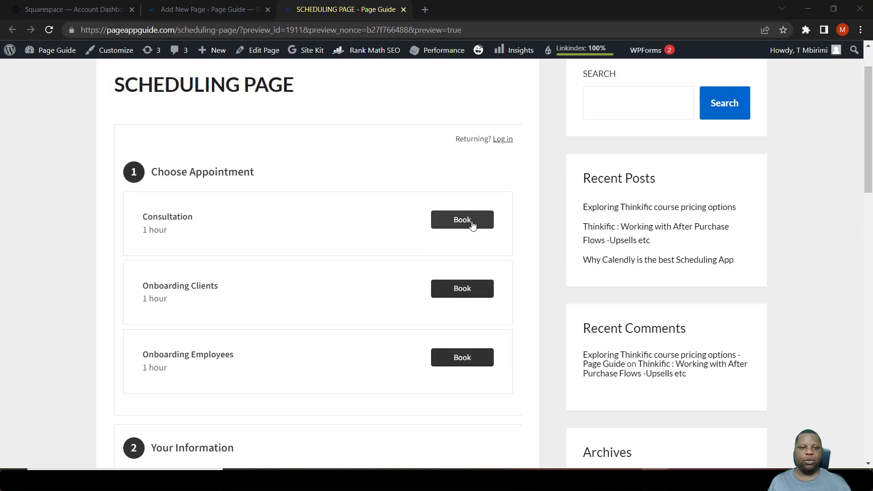
{"action": "left_click", "coordinate": [472, 225]}
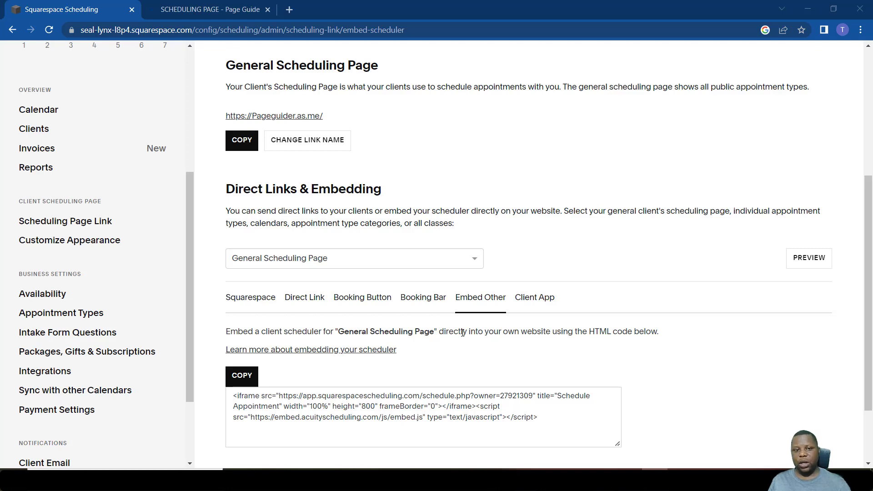
Show the Client App QR code and point it to the Consultation appointment type.
{"action": "left_click", "coordinate": [551, 297]}
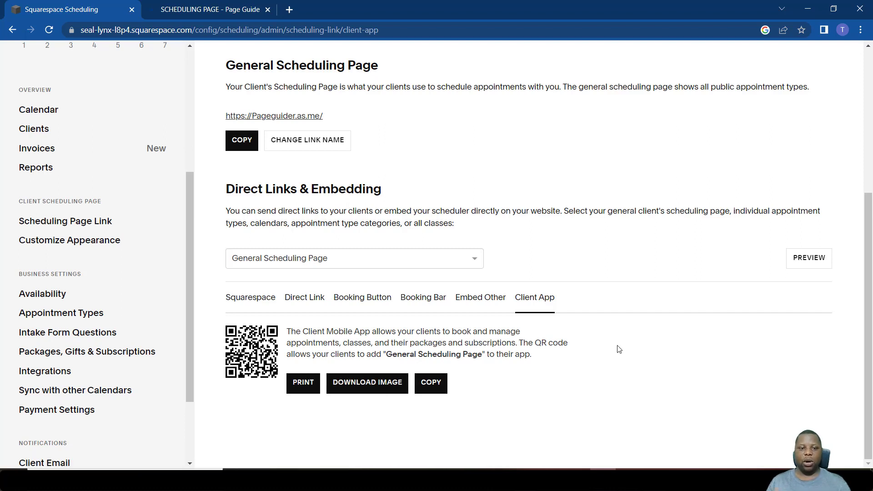
{"action": "left_click", "coordinate": [466, 267]}
{"action": "left_click", "coordinate": [400, 320]}
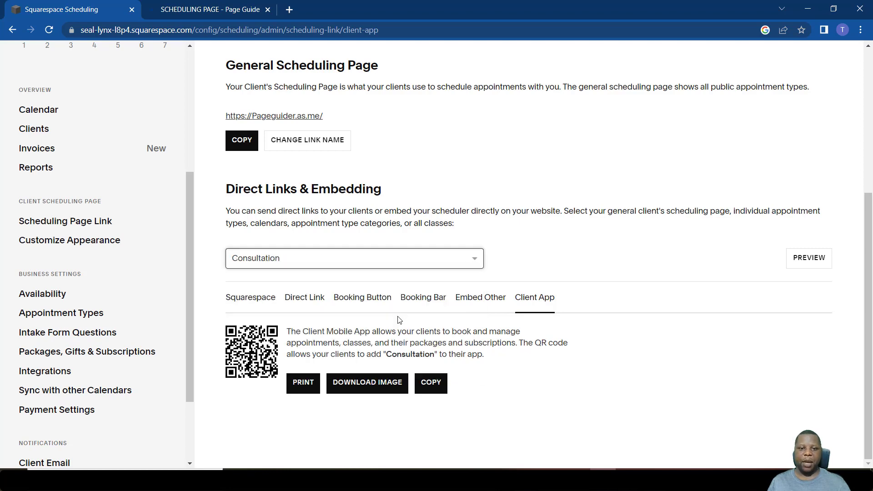